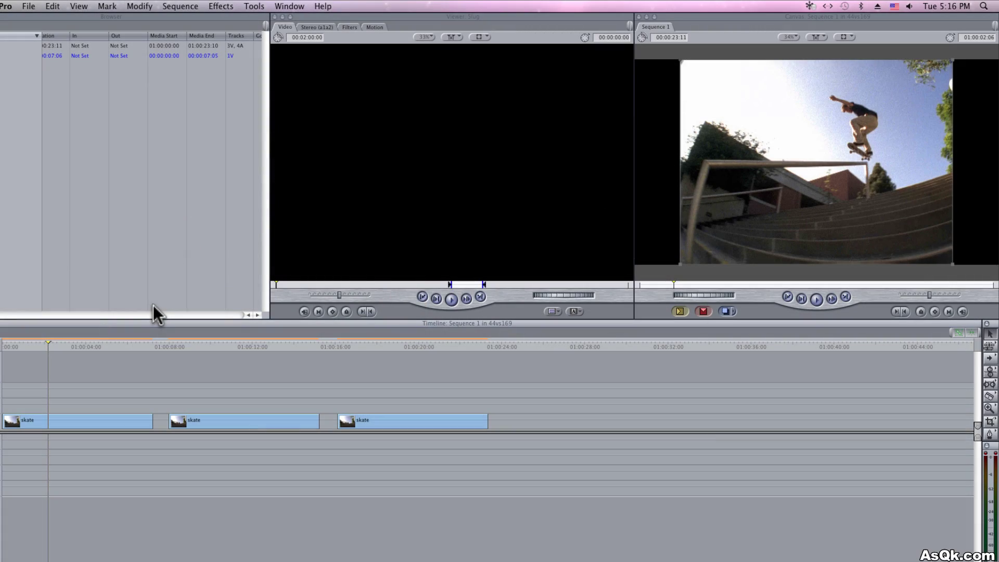
# Add a Text generator above the first skate clip, trimmed to end with that clip
pyautogui.click(574, 310)
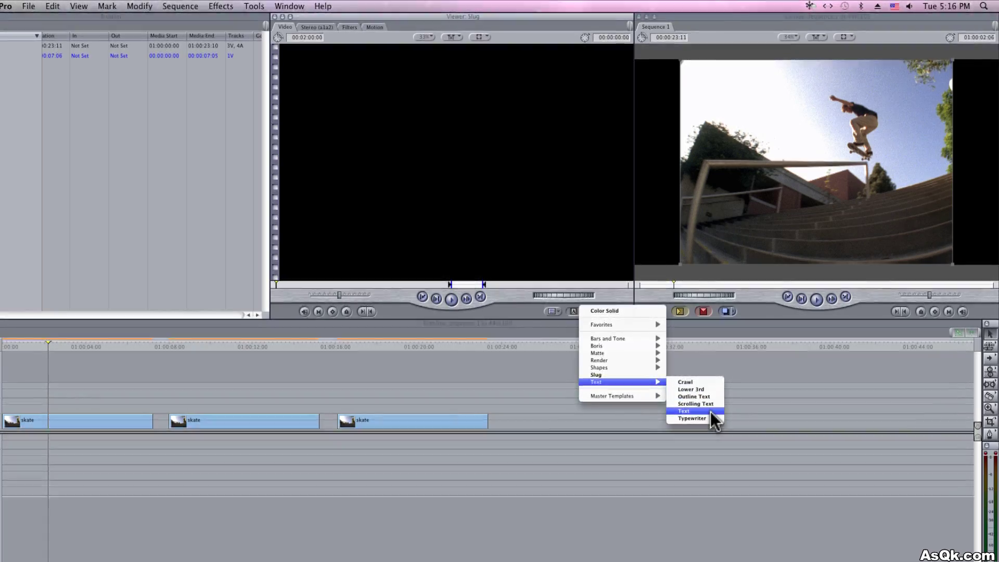
pyautogui.click(684, 411)
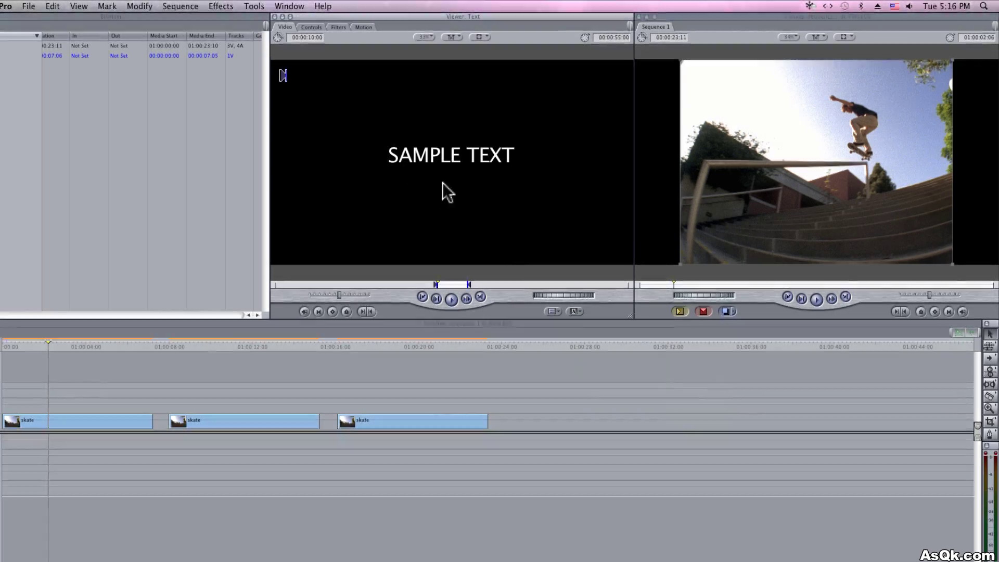
pyautogui.moveTo(442, 192); pyautogui.dragTo(27, 402)
pyautogui.moveTo(210, 403); pyautogui.dragTo(152, 403)
pyautogui.click(89, 342)
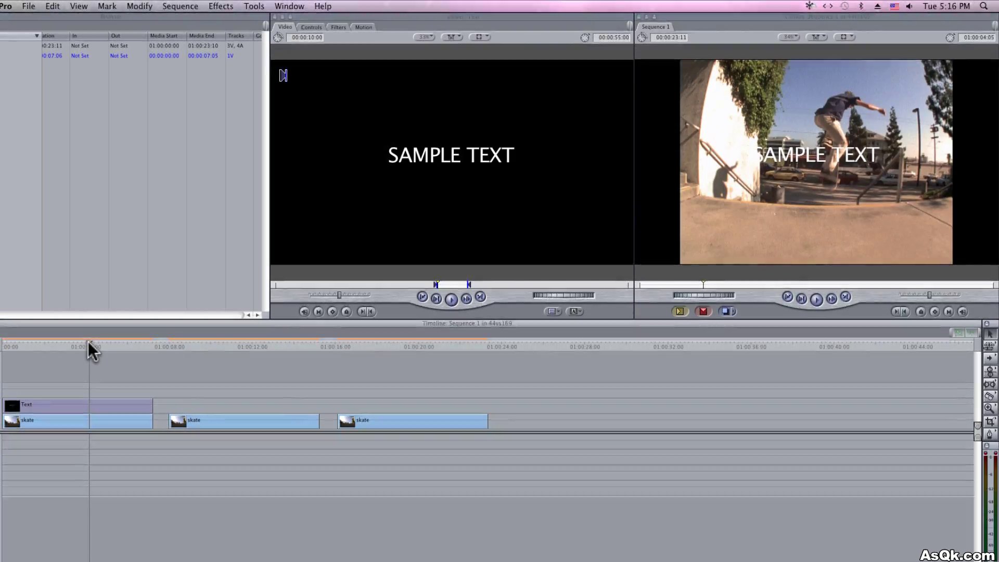
pyautogui.moveTo(88, 342); pyautogui.dragTo(74, 342)
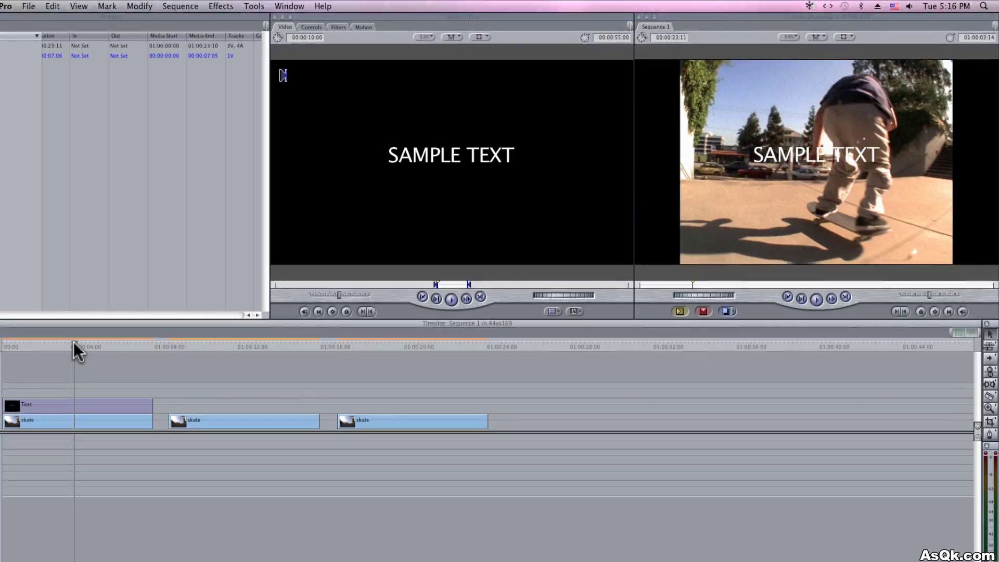
# Enter 'Zero Production' as the title text and set its size to 48
pyautogui.doubleClick(107, 398)
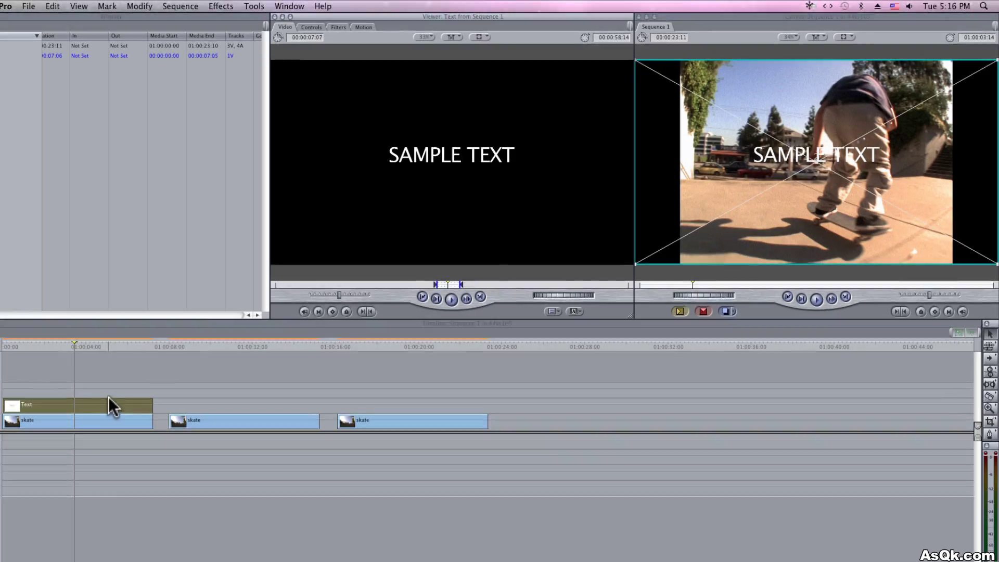
pyautogui.click(315, 26)
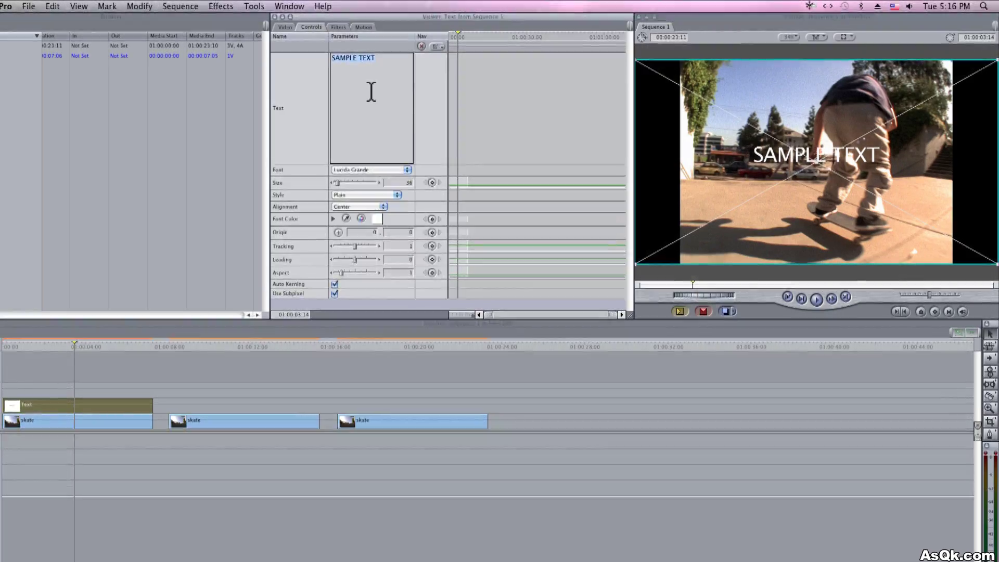
pyautogui.write('Zero ')
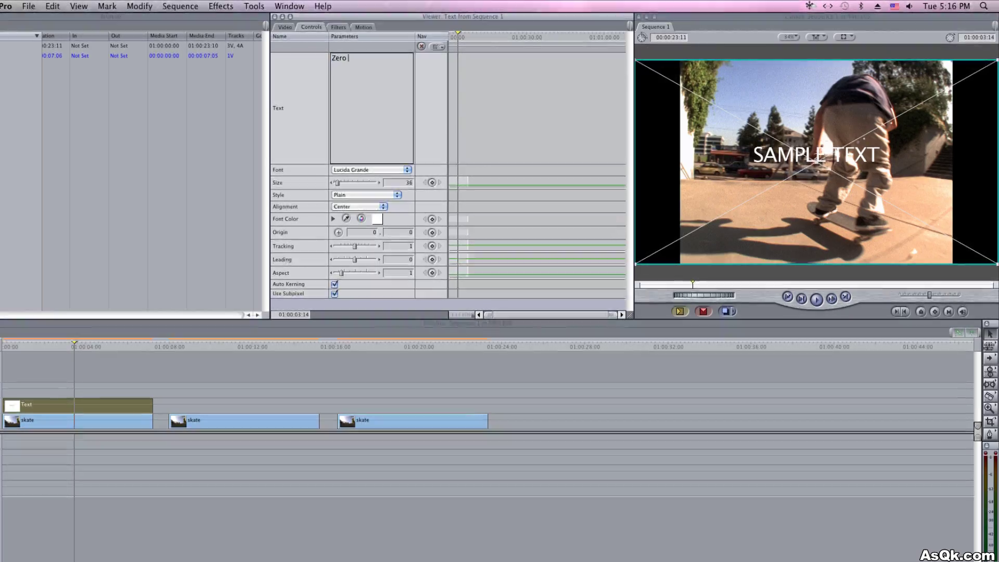
pyautogui.write('Production')
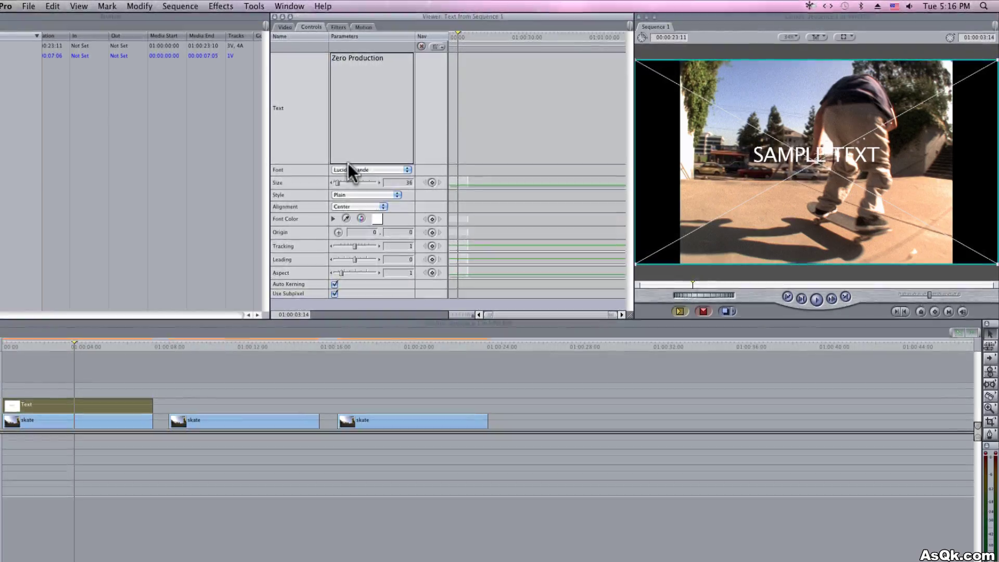
pyautogui.moveTo(339, 180); pyautogui.dragTo(338, 181)
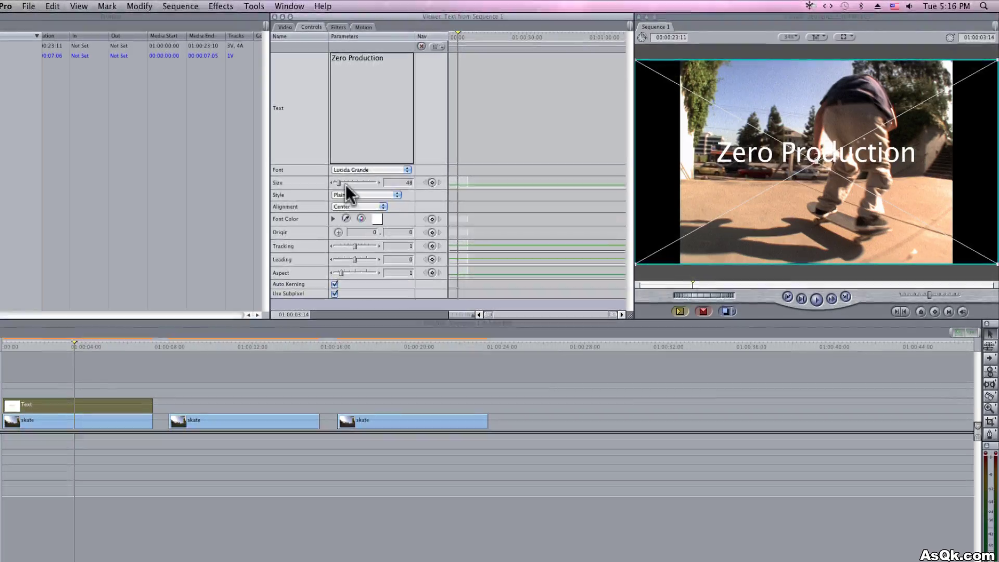
pyautogui.click(366, 27)
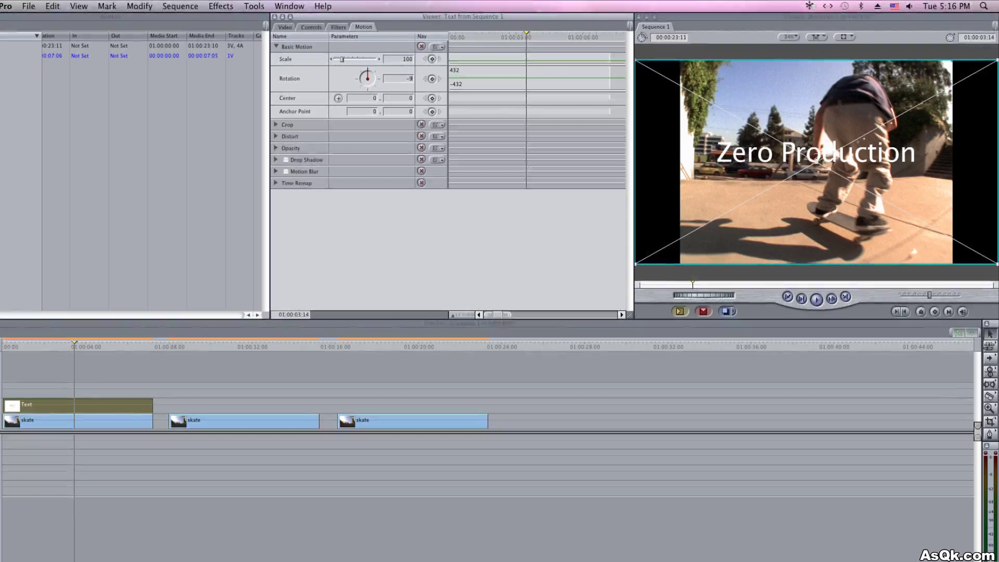
# Rotate the title -90°, move it into the left black bar, and duplicate it onto the track above
pyautogui.write('-90')
pyautogui.press('Return')
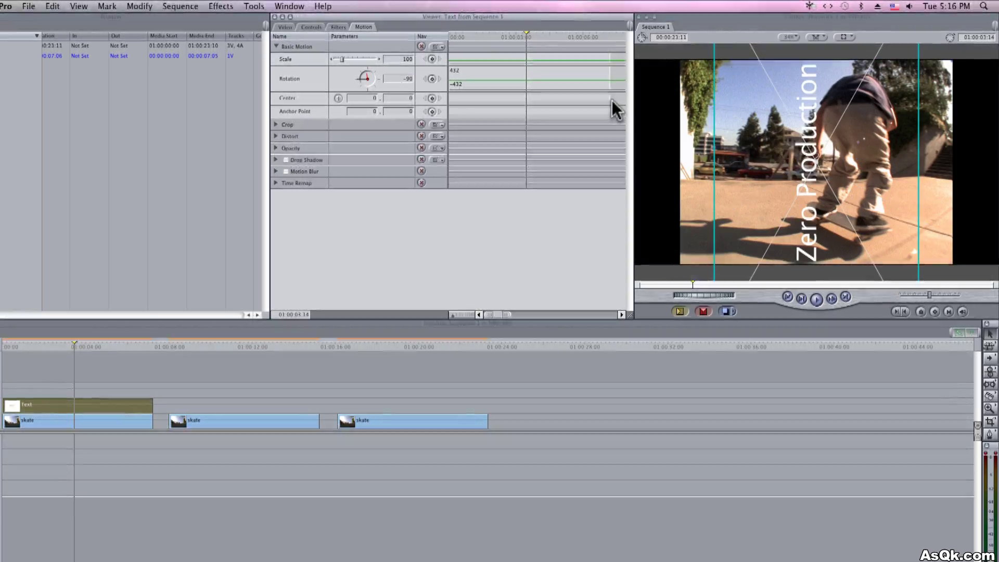
pyautogui.moveTo(817, 163); pyautogui.dragTo(670, 161)
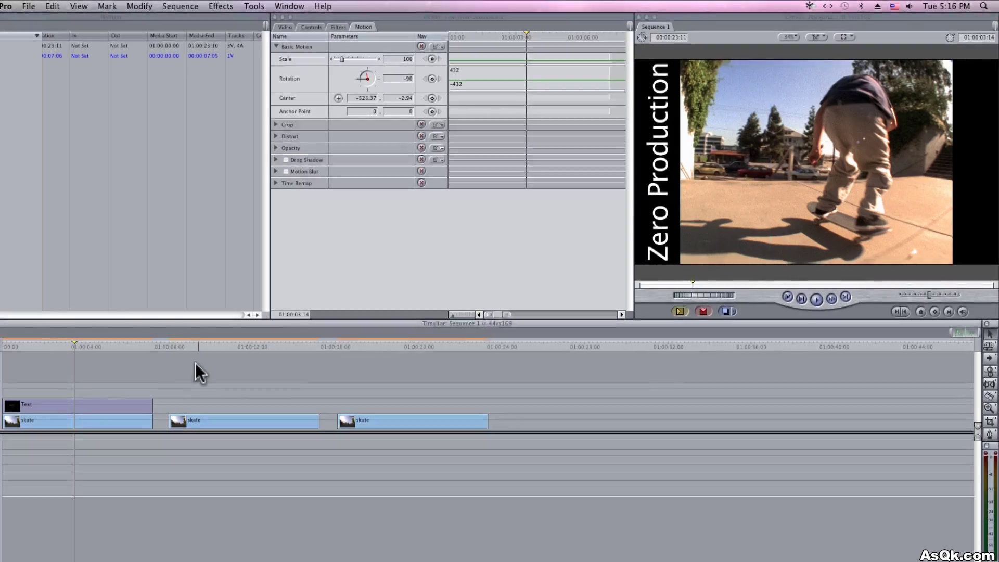
pyautogui.click(62, 407)
pyautogui.moveTo(64, 405)
pyautogui.mouseDown()
pyautogui.moveTo(56, 407)
pyautogui.moveTo(65, 385)
pyautogui.mouseUp()
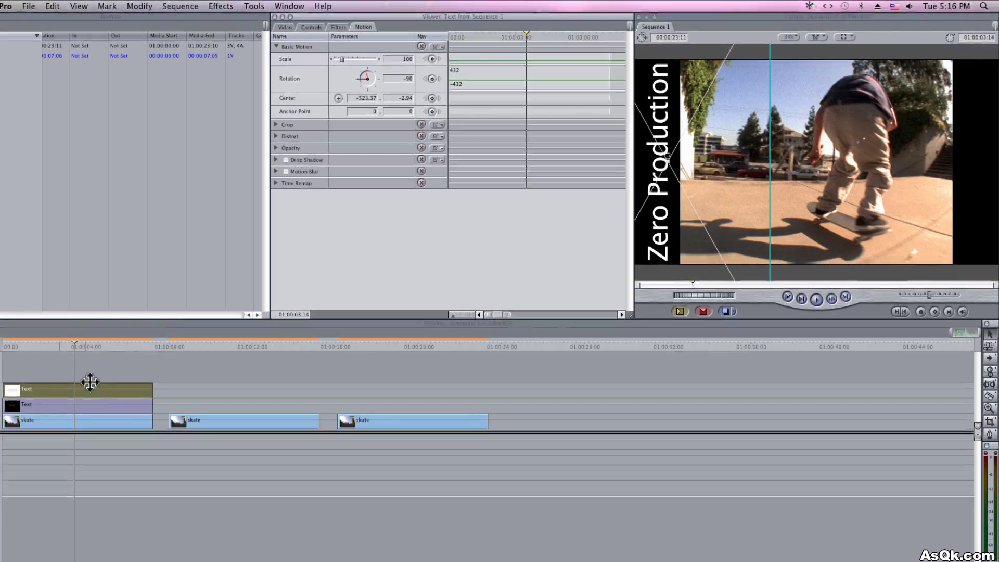
# Rotate the duplicate title 90° and set its centre point in the right black bar
pyautogui.click(391, 79)
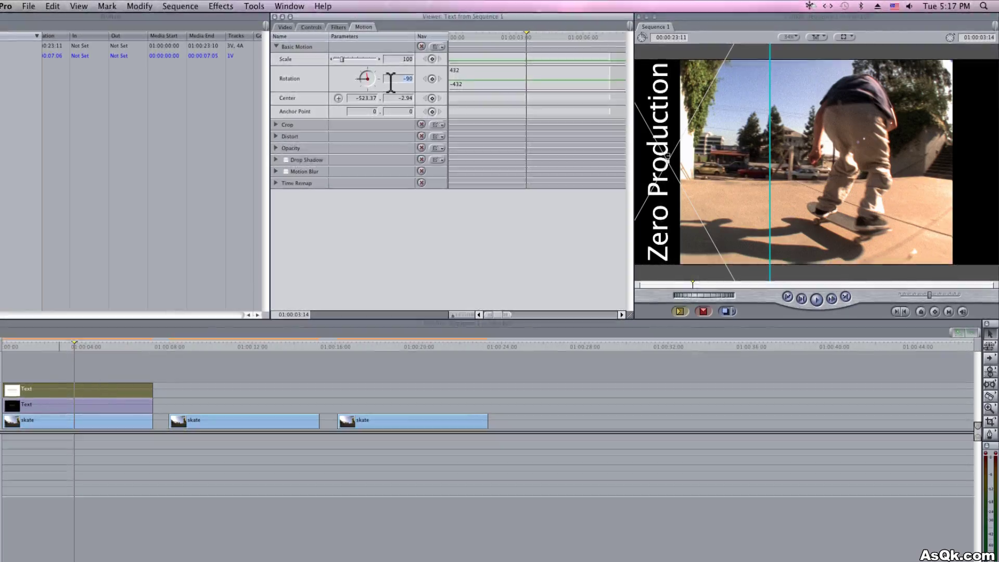
pyautogui.write('90')
pyautogui.press('Return')
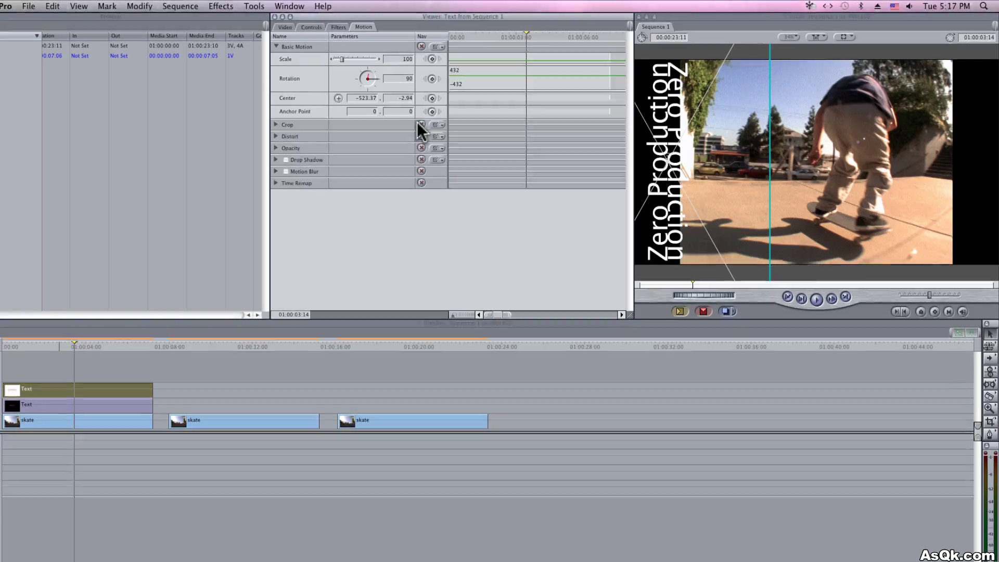
pyautogui.click(338, 99)
pyautogui.click(977, 166)
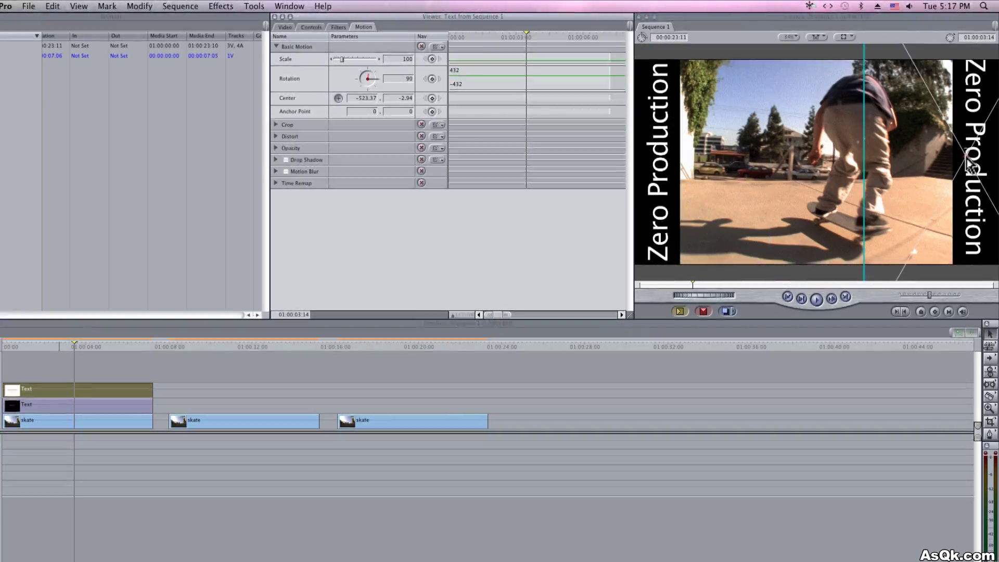
pyautogui.moveTo(975, 167); pyautogui.dragTo(970, 170)
pyautogui.click(478, 369)
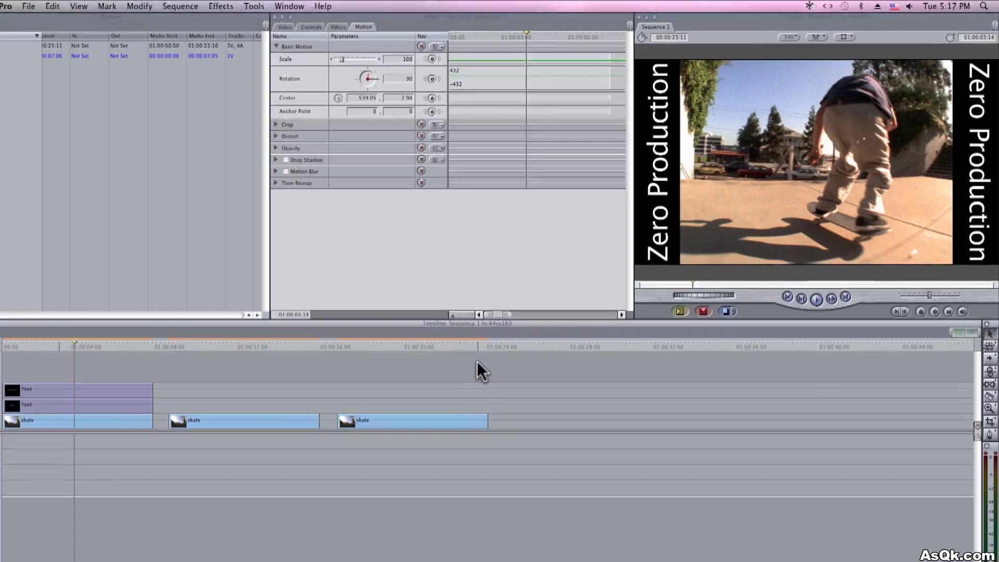
pyautogui.hotkey('shift', 'Left')
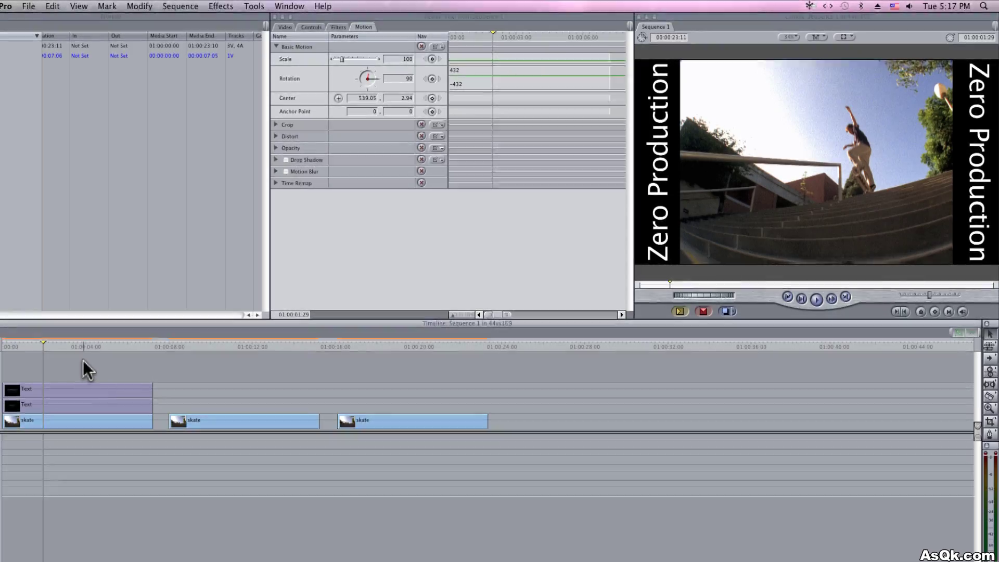
# Import MetalTexture.psd, lay it on the bottom track beneath the titles, and extend it to 00:00:07:07
pyautogui.moveTo(83, 360); pyautogui.dragTo(103, 414)
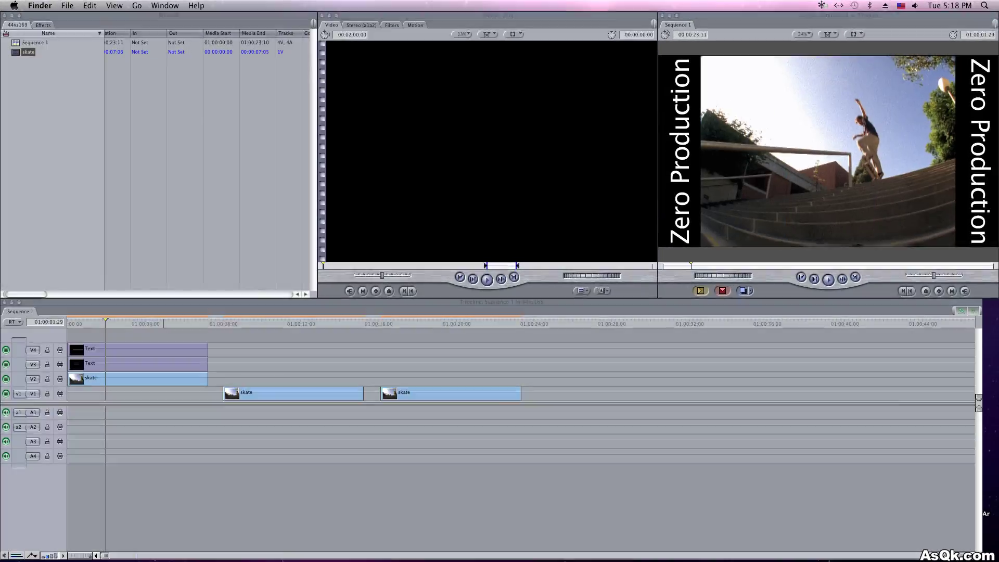
pyautogui.moveTo(986, 508); pyautogui.dragTo(70, 109)
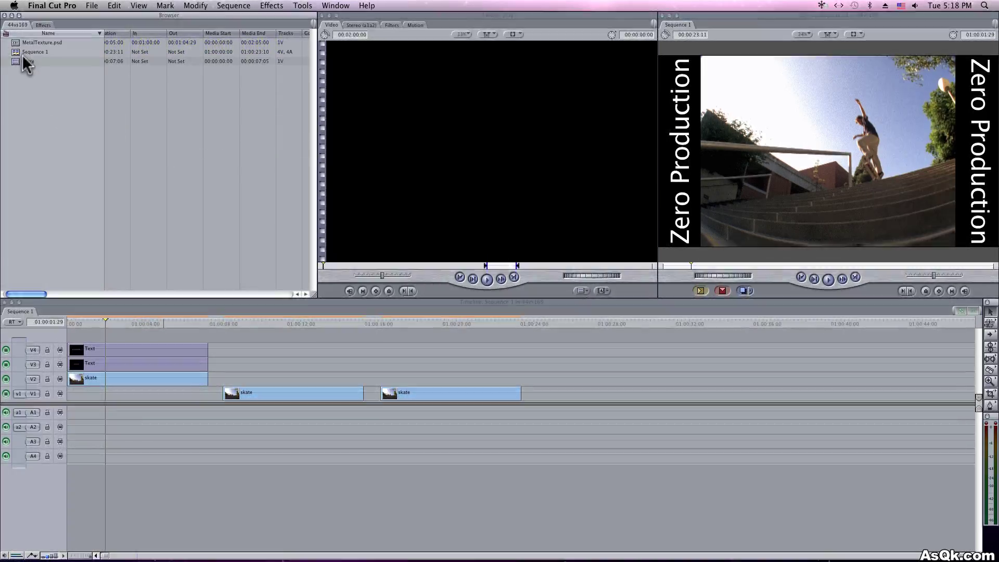
pyautogui.moveTo(18, 43); pyautogui.dragTo(80, 392)
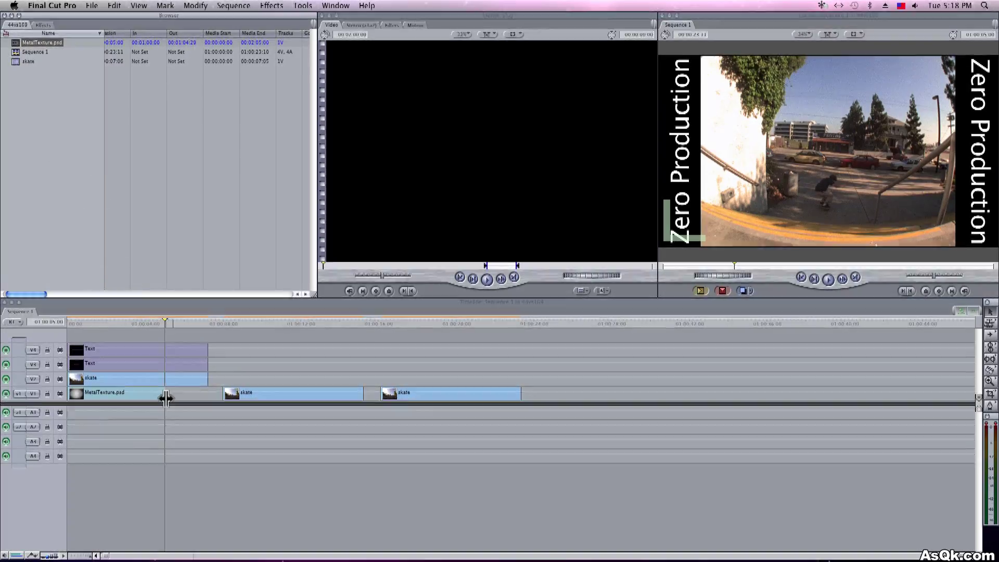
pyautogui.moveTo(165, 394); pyautogui.dragTo(204, 395)
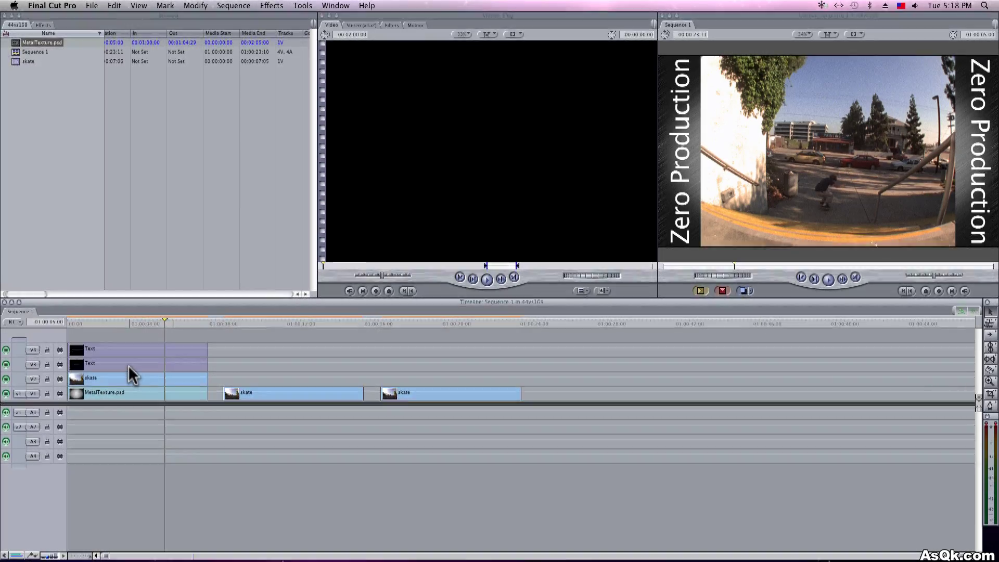
pyautogui.click(128, 365)
# Turn on Drop Shadow for both Zero Production titles
pyautogui.doubleClick(128, 364)
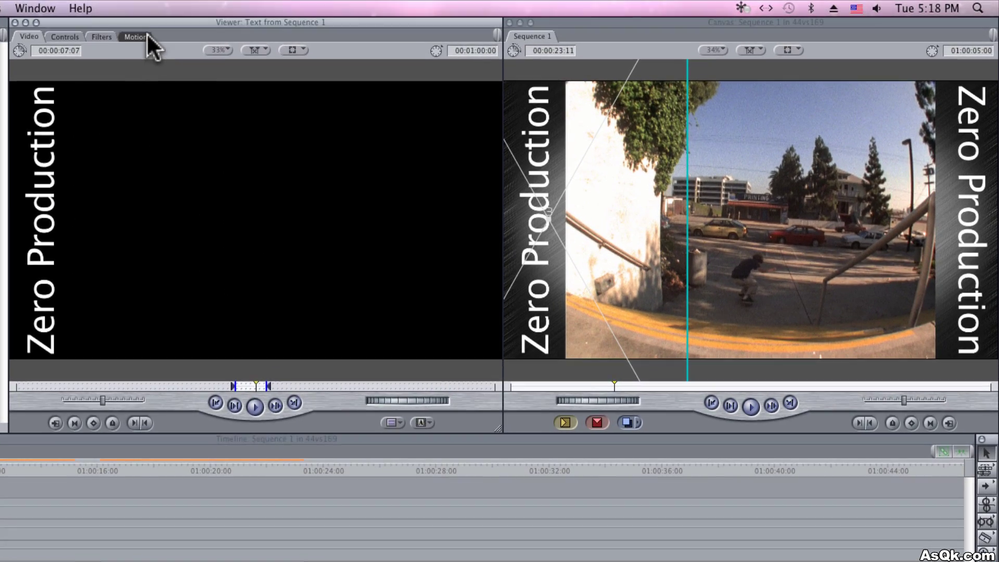
pyautogui.click(412, 27)
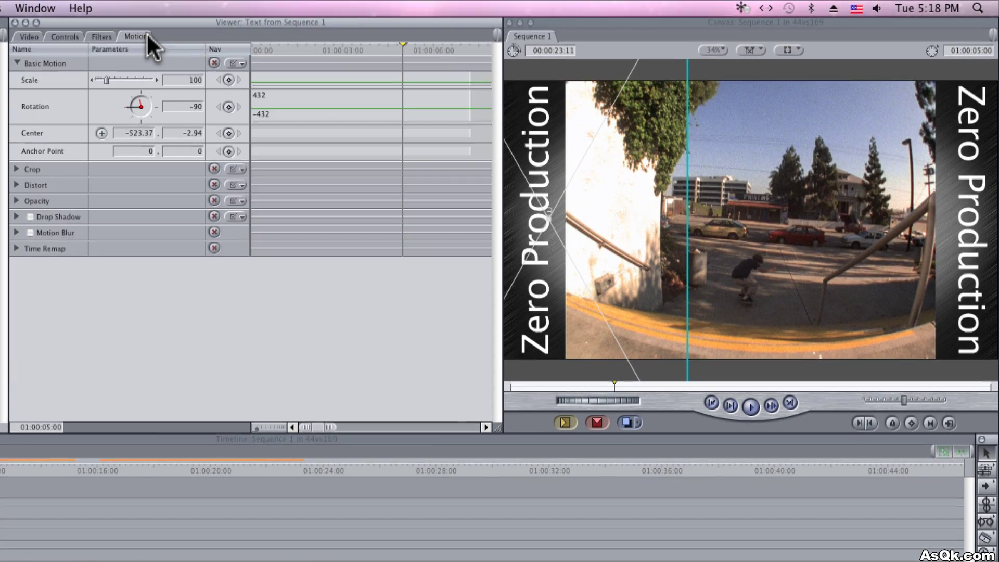
pyautogui.click(30, 217)
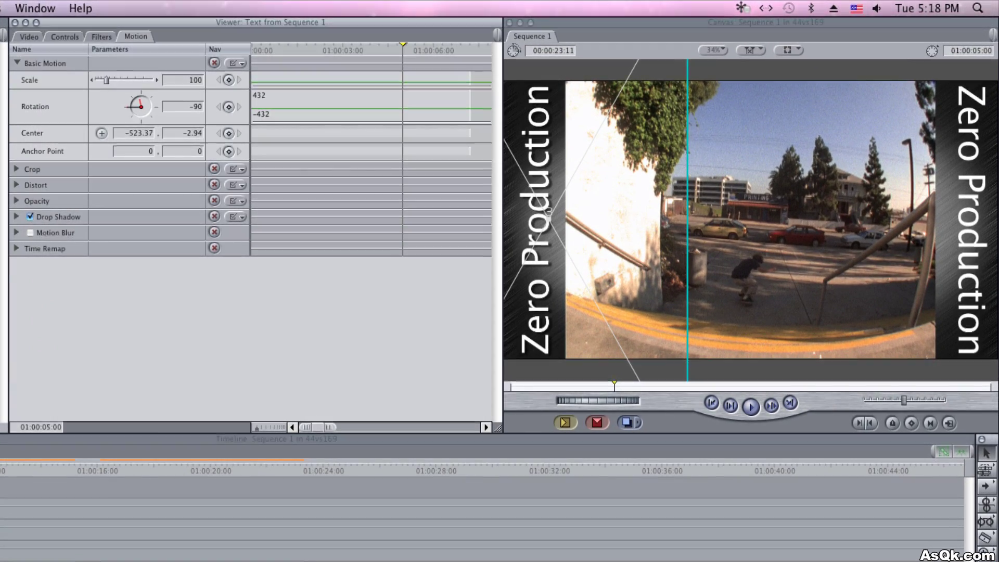
pyautogui.click(31, 215)
pyautogui.click(32, 217)
pyautogui.click(101, 496)
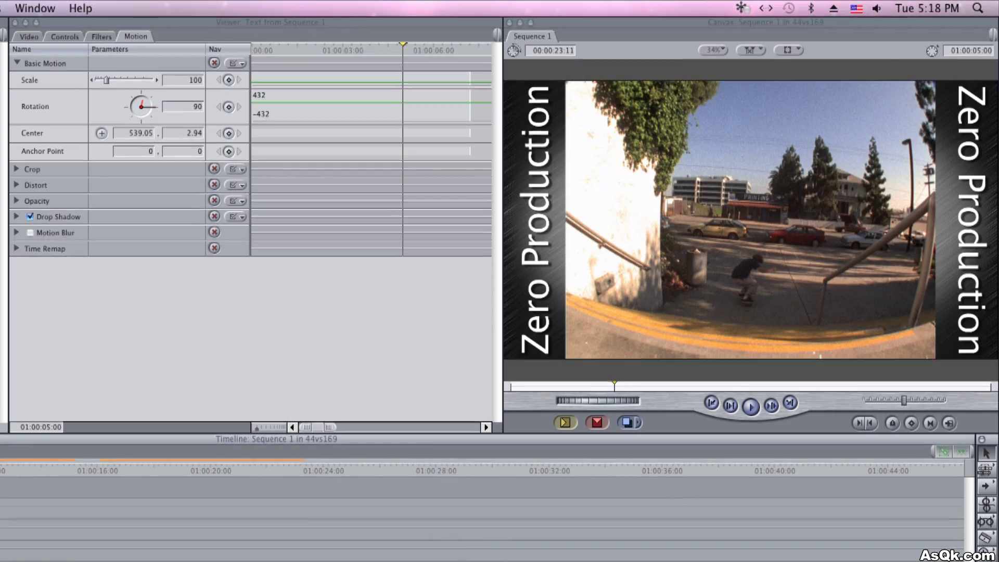
# Play back the titles, then open the second skate clip's motion settings
pyautogui.press('j')
pyautogui.press('l')
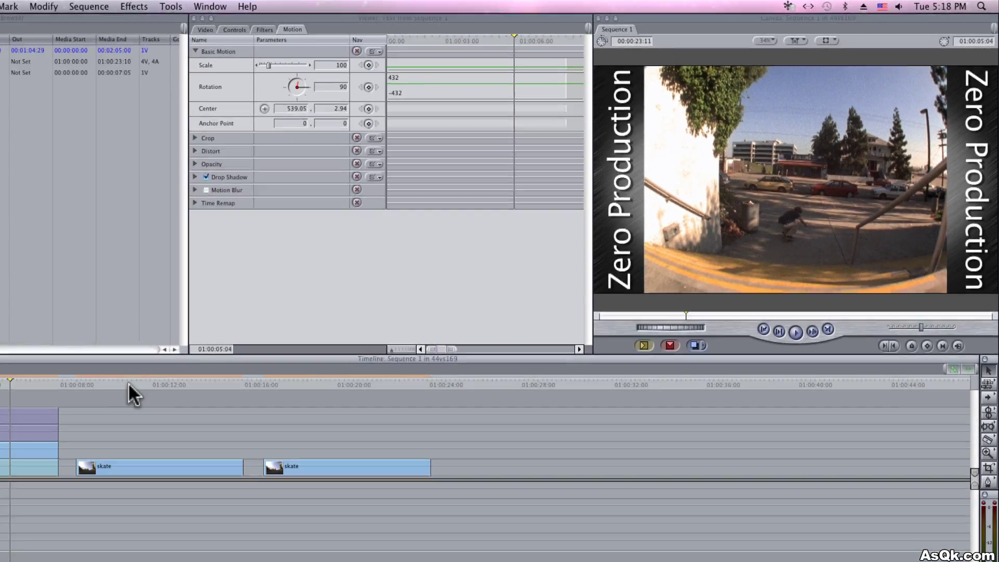
pyautogui.click(0, 468)
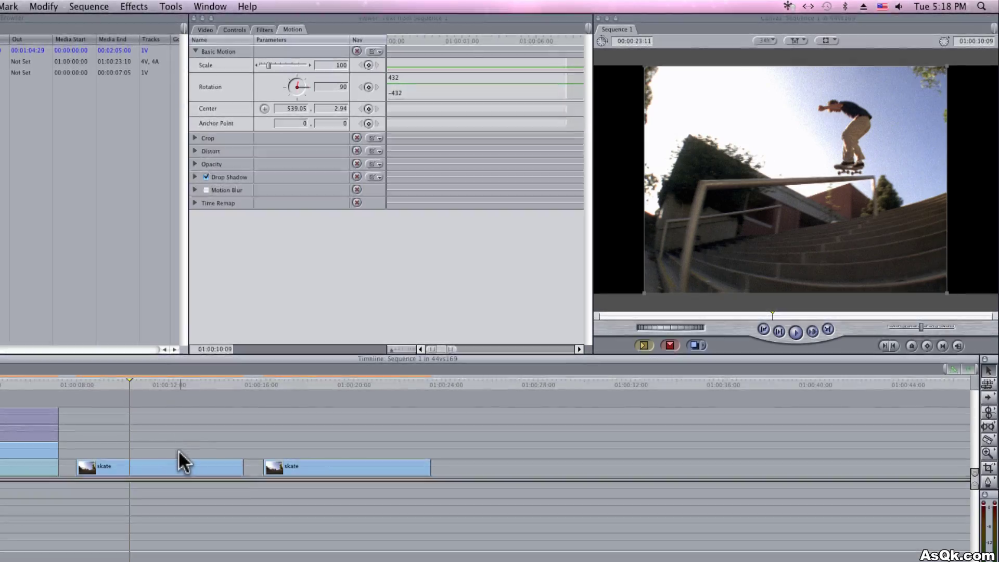
pyautogui.doubleClick(181, 467)
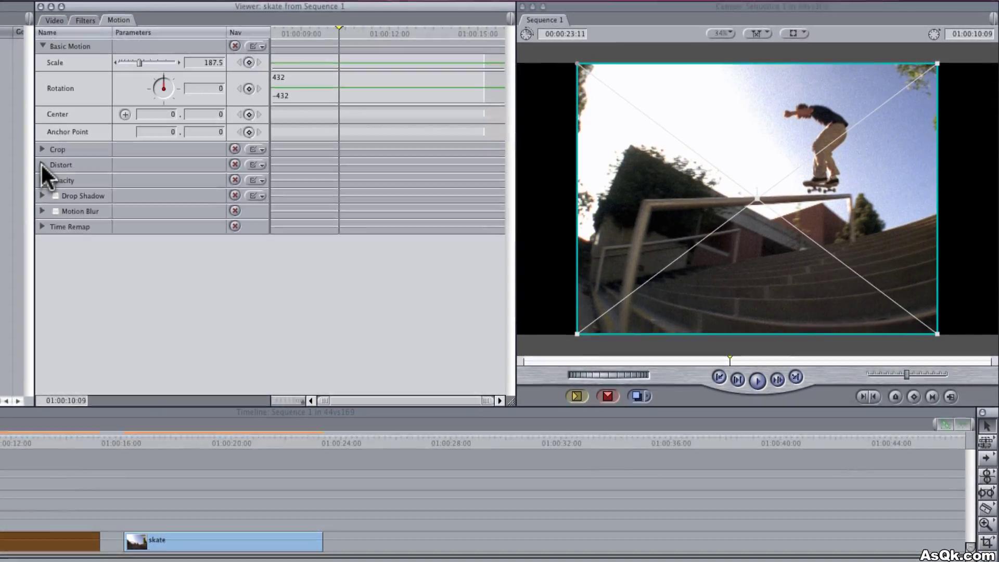
# Expand Distort and set the upper-right corner X value to 480
pyautogui.click(41, 165)
pyautogui.click(156, 198)
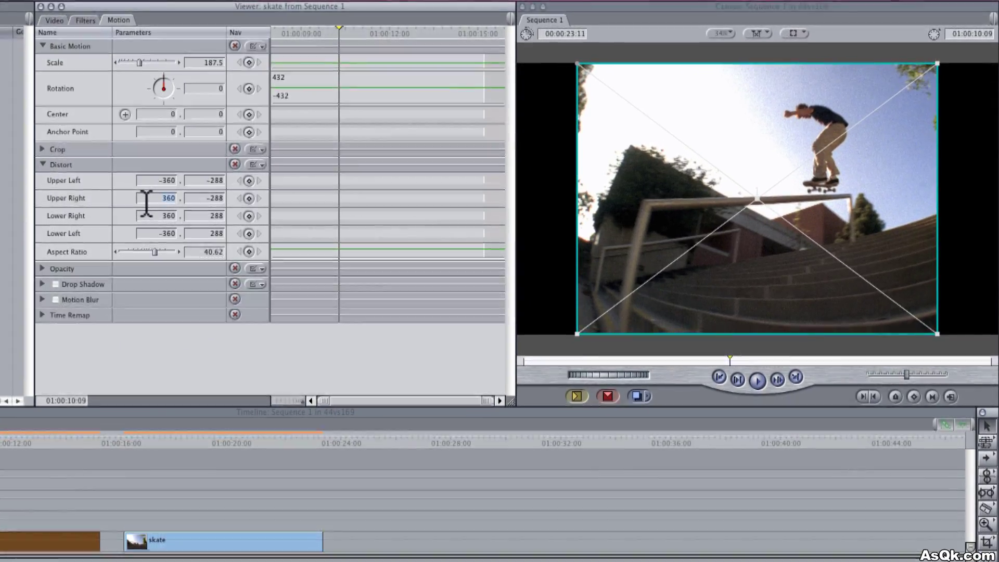
pyautogui.write('400')
pyautogui.press('Return')
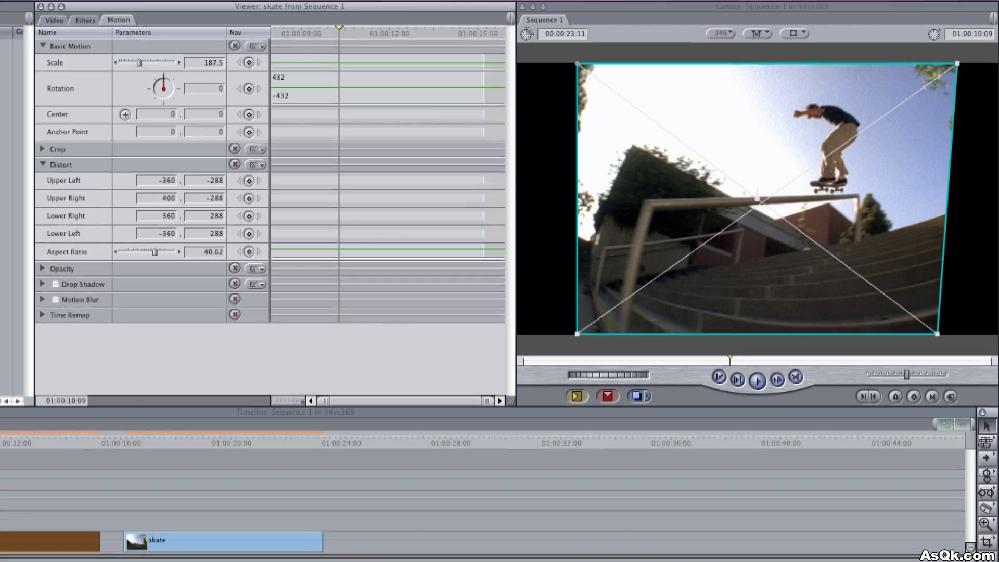
pyautogui.click(161, 199)
pyautogui.write('500')
pyautogui.press('Return')
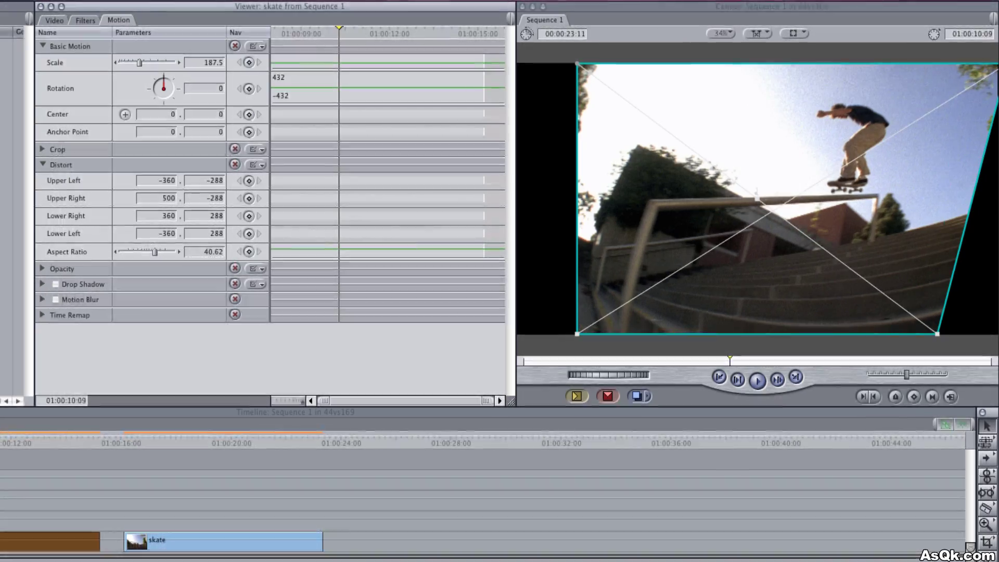
pyautogui.click(169, 199)
pyautogui.write('480')
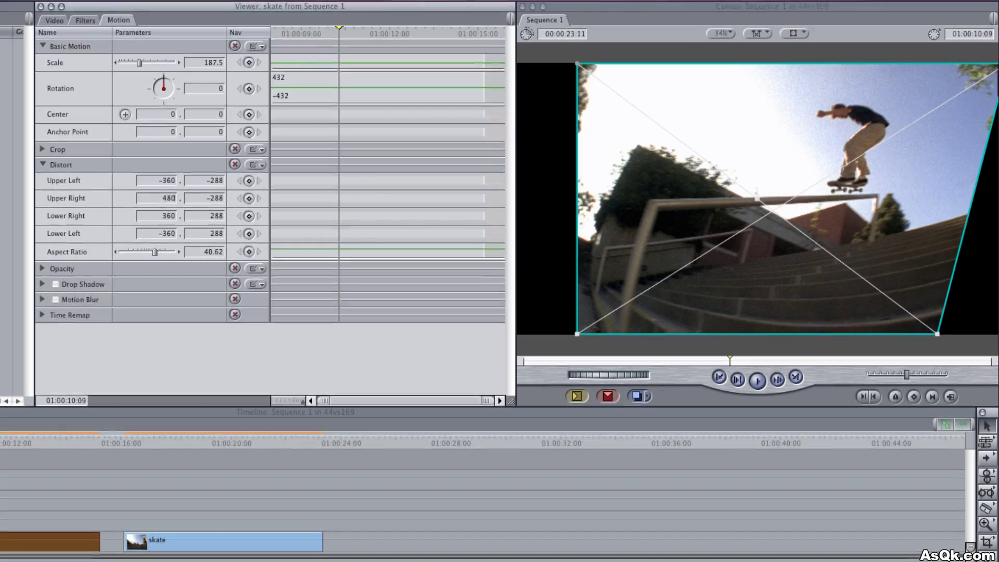
pyautogui.press('Return')
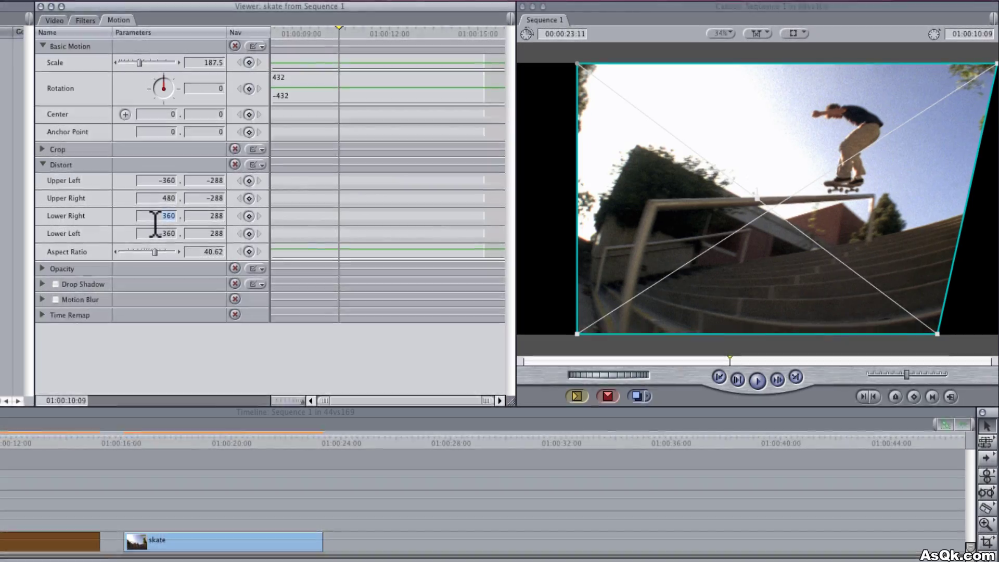
# Set the lower-right corner X to 480 and the lower-left and upper-left X to -480
pyautogui.click(154, 218)
pyautogui.write('480')
pyautogui.press('Return')
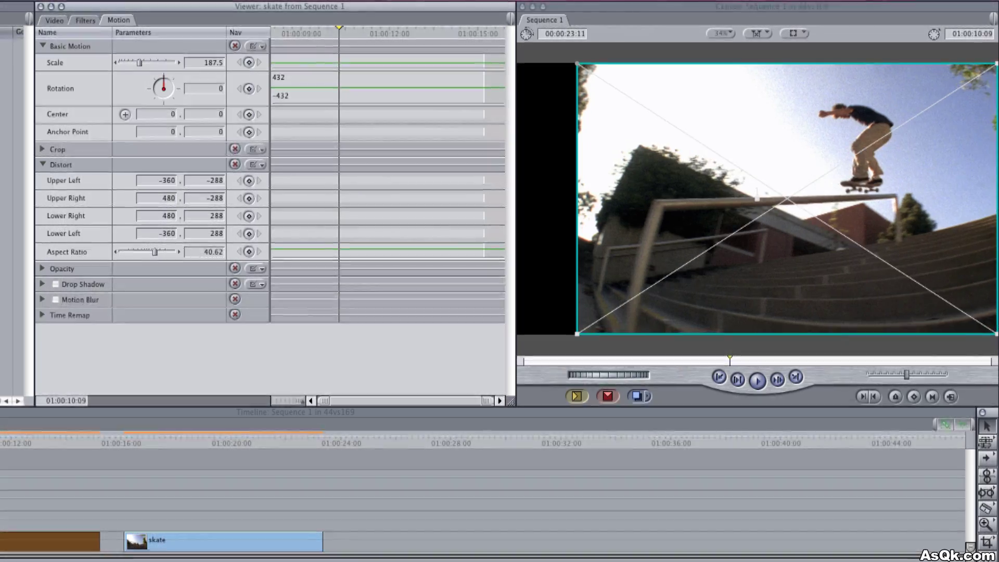
pyautogui.click(151, 233)
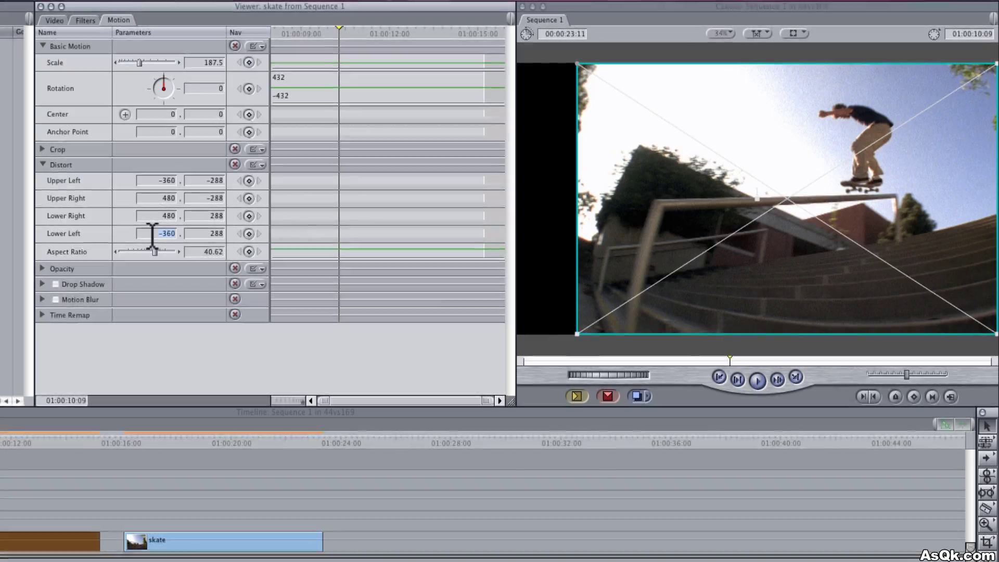
pyautogui.write('-480')
pyautogui.press('Return')
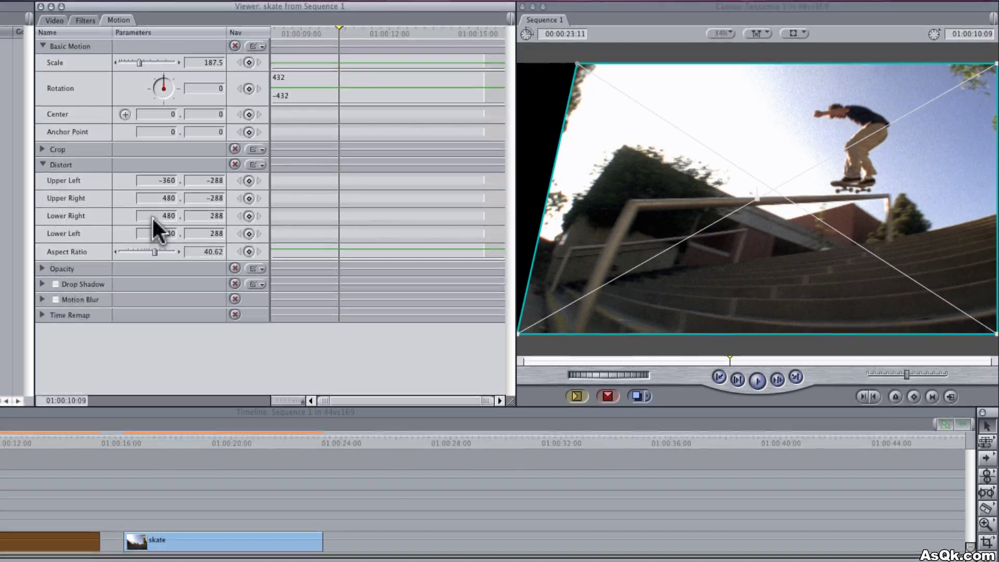
pyautogui.click(155, 182)
pyautogui.write('-48')
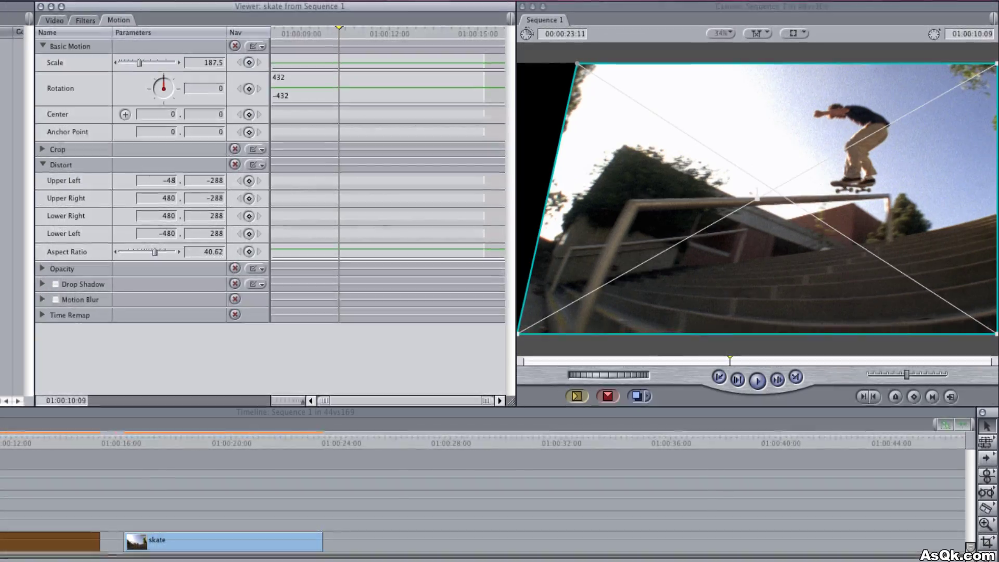
pyautogui.write('0')
pyautogui.press('Return')
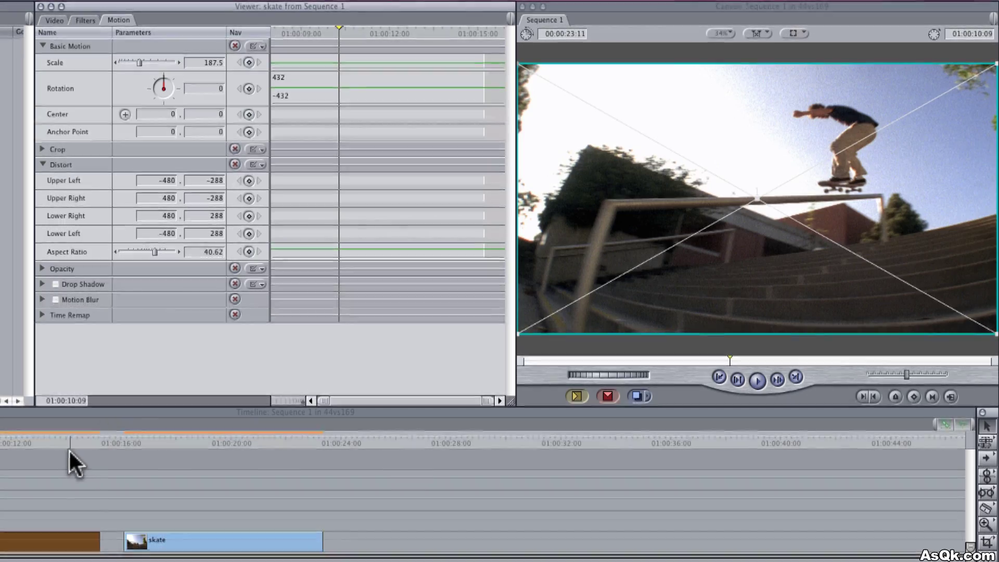
pyautogui.click(53, 458)
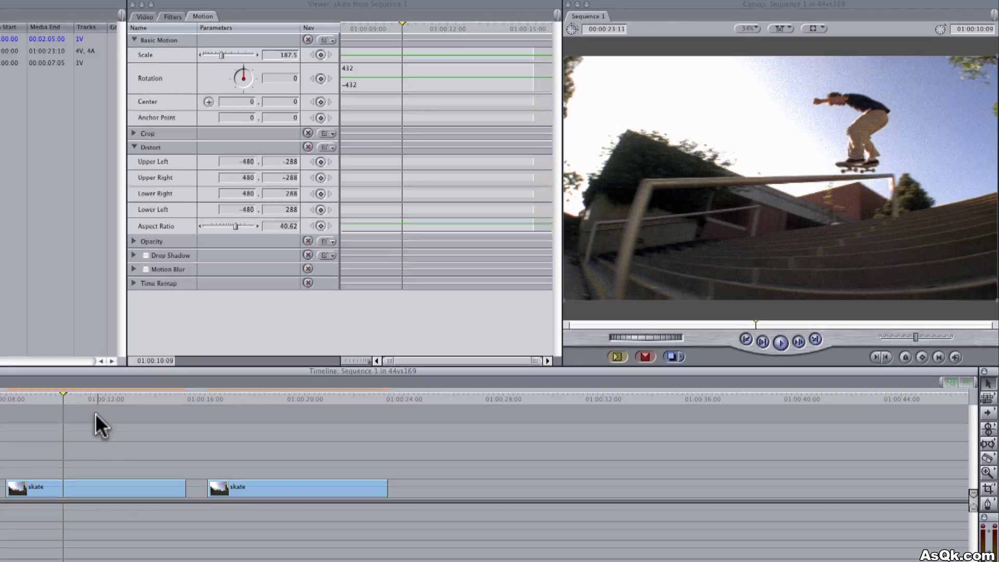
pyautogui.moveTo(59, 394); pyautogui.dragTo(129, 405)
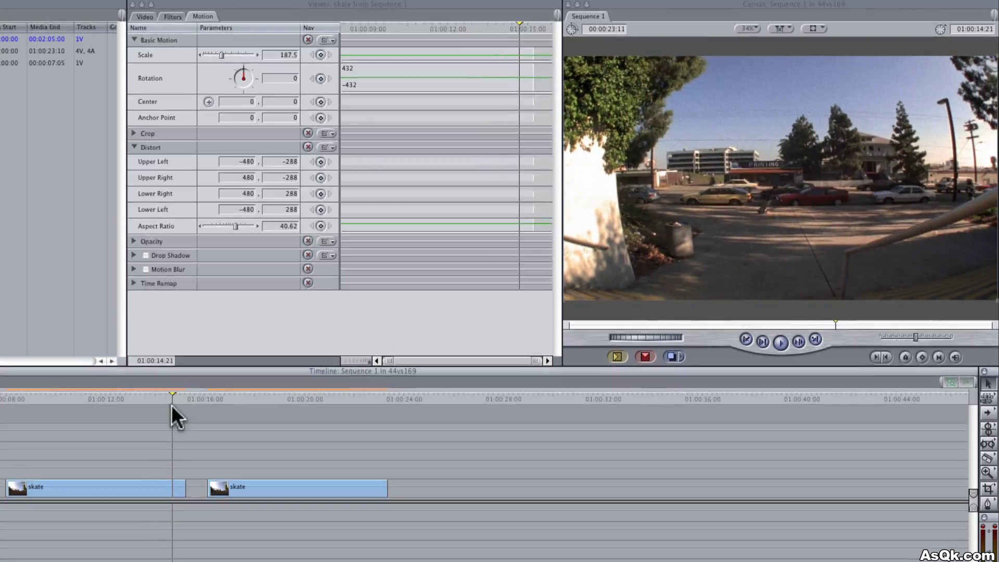
pyautogui.moveTo(172, 407); pyautogui.dragTo(155, 407)
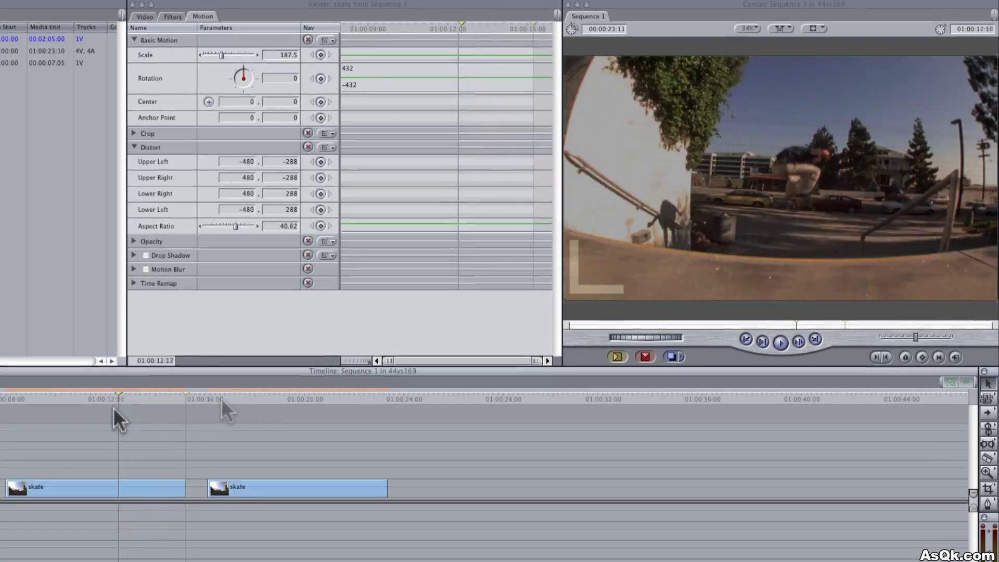
pyautogui.moveTo(231, 394); pyautogui.dragTo(250, 392)
pyautogui.click(291, 488)
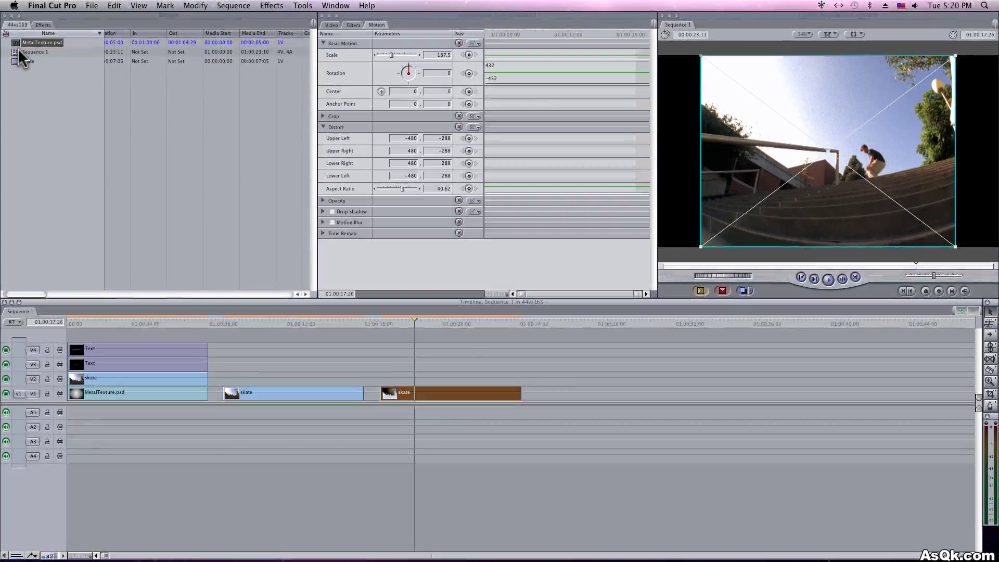
# Stack a second skate copy on V2 above the original and review the composite with the enlarged V1 copy
pyautogui.moveTo(18, 61); pyautogui.dragTo(389, 366)
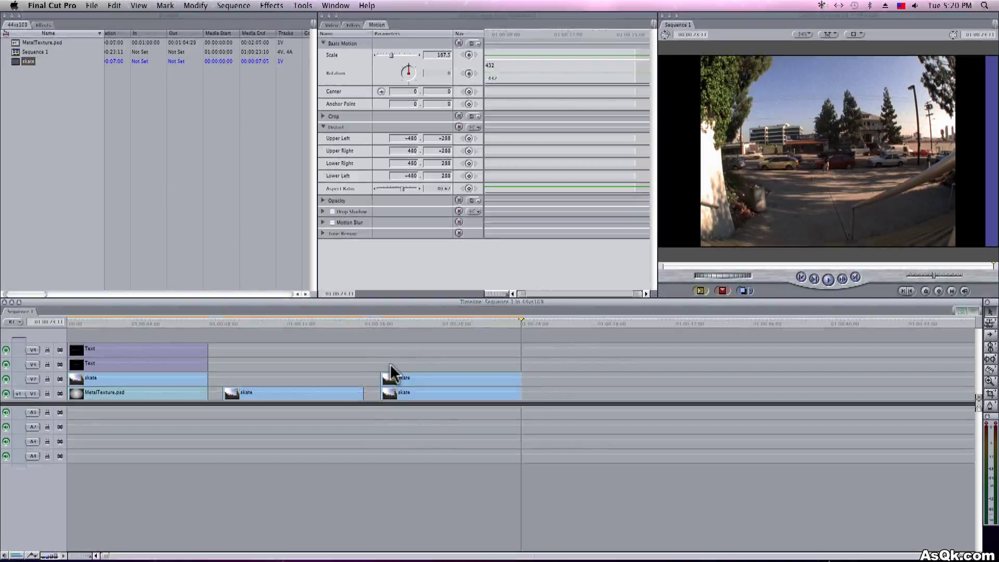
pyautogui.click(440, 324)
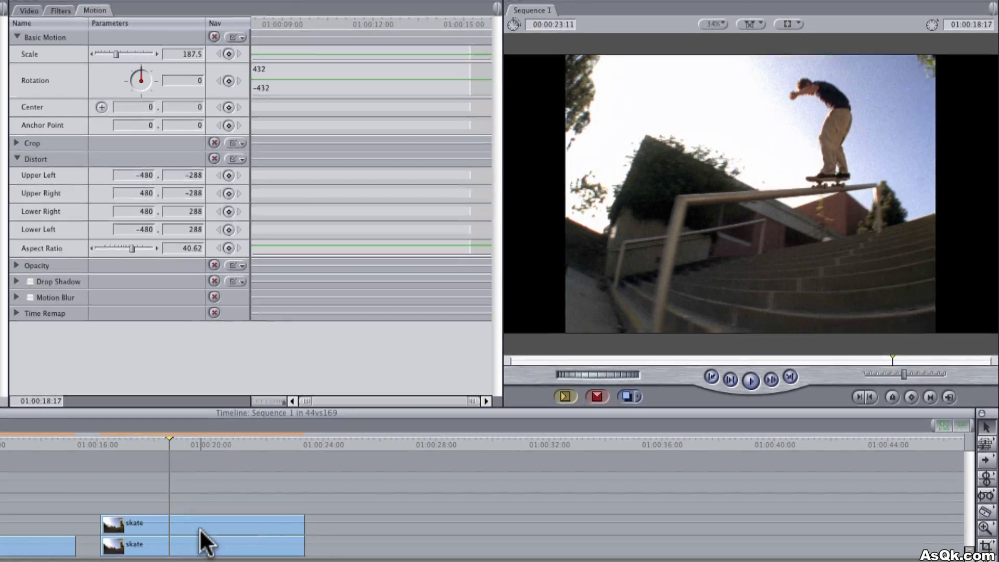
pyautogui.click(222, 527)
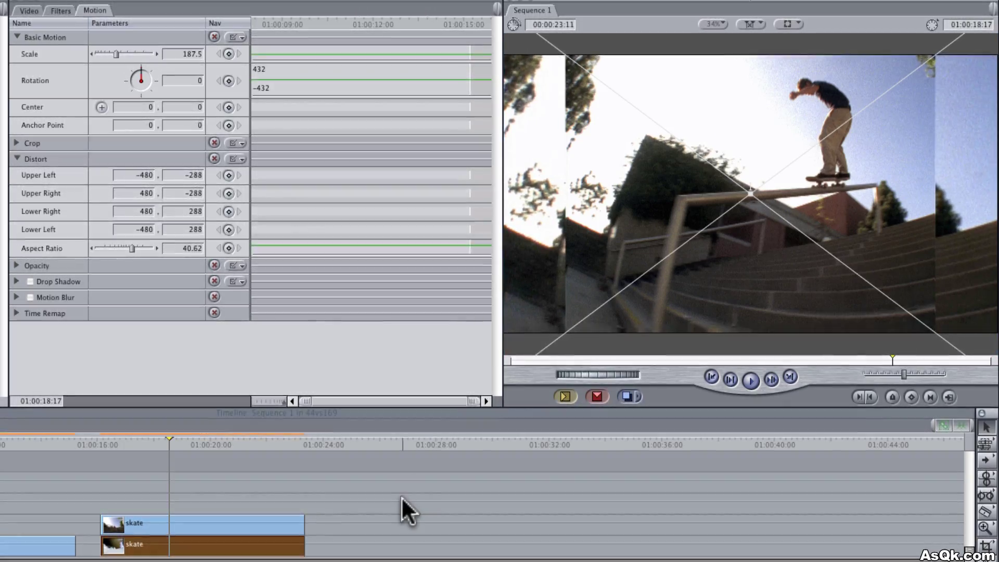
pyautogui.click(387, 496)
pyautogui.moveTo(173, 440)
pyautogui.mouseDown()
pyautogui.moveTo(257, 443)
pyautogui.moveTo(162, 446)
pyautogui.mouseUp()
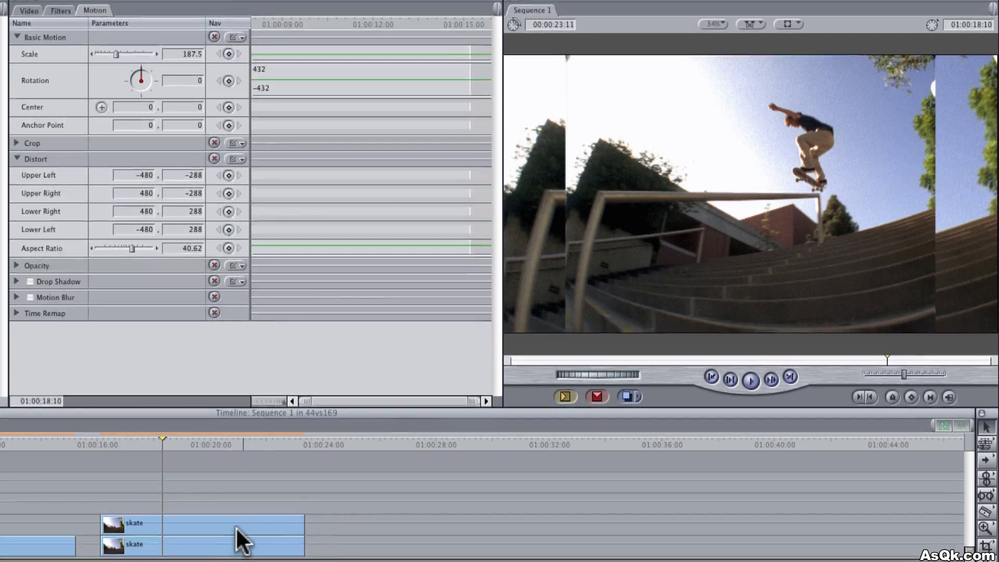
# Apply the Video Filters > Blur > Defocus filter to the lower skate clip on V1
pyautogui.click(213, 544)
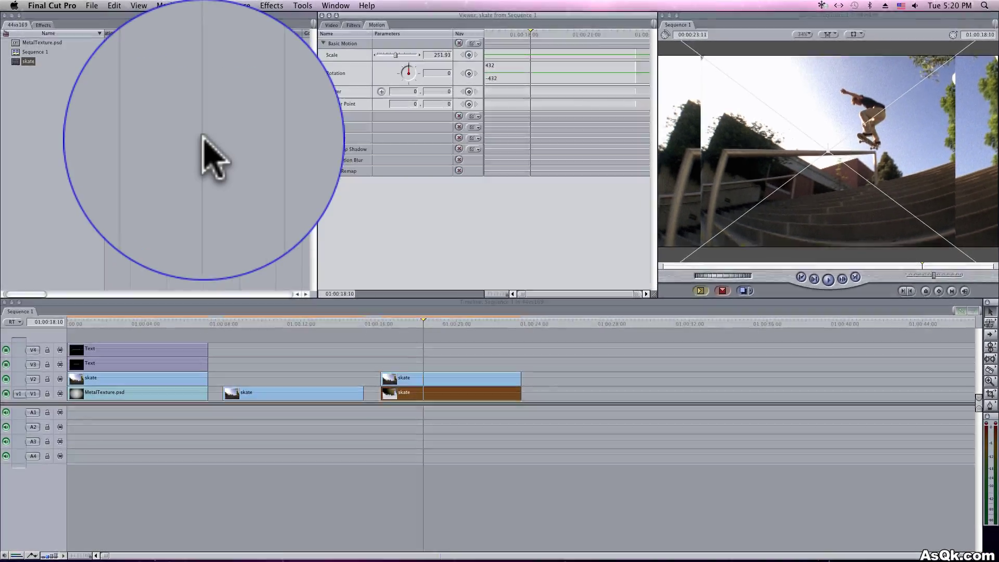
pyautogui.click(44, 24)
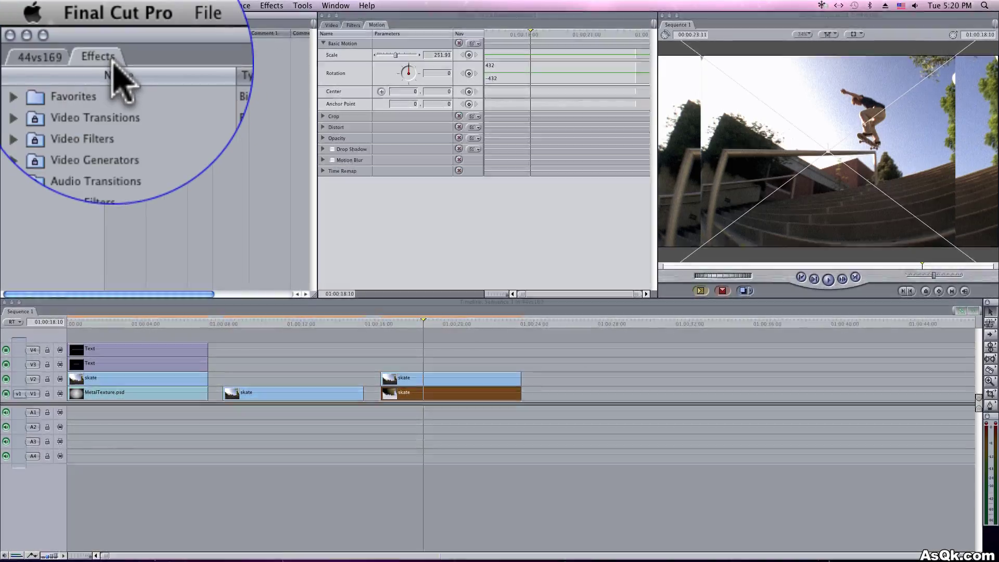
pyautogui.click(10, 139)
pyautogui.click(23, 139)
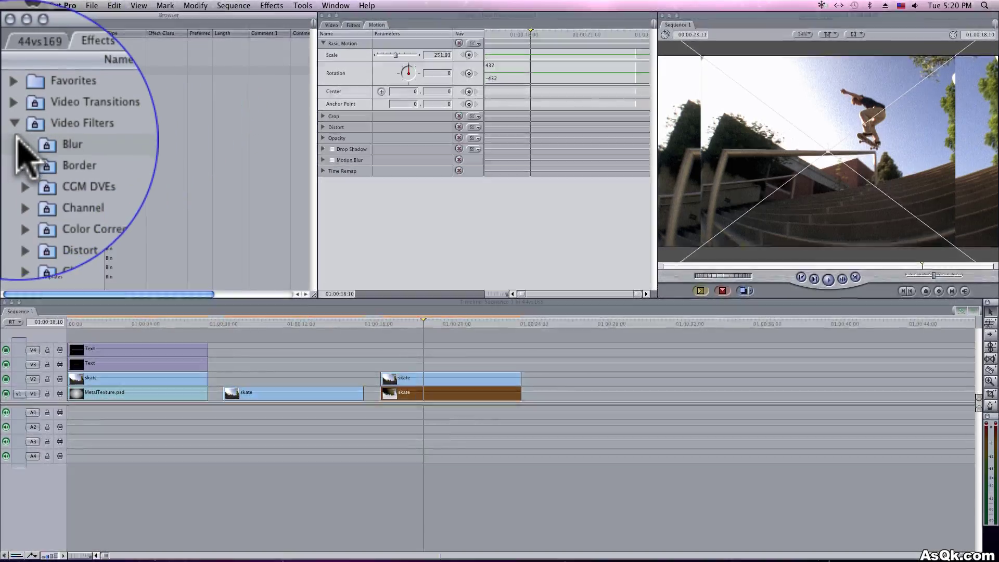
pyautogui.click(62, 140)
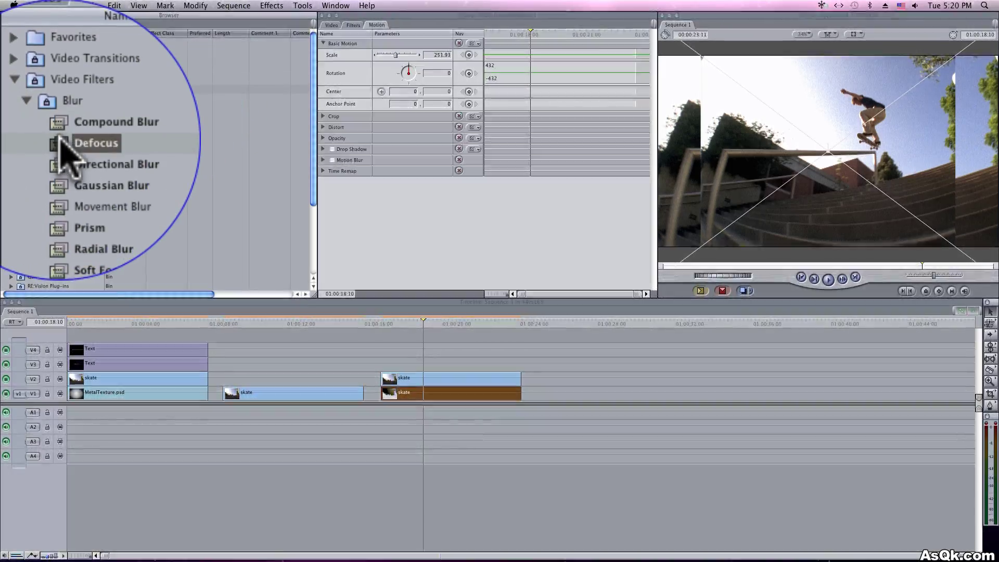
pyautogui.moveTo(61, 141); pyautogui.dragTo(430, 387)
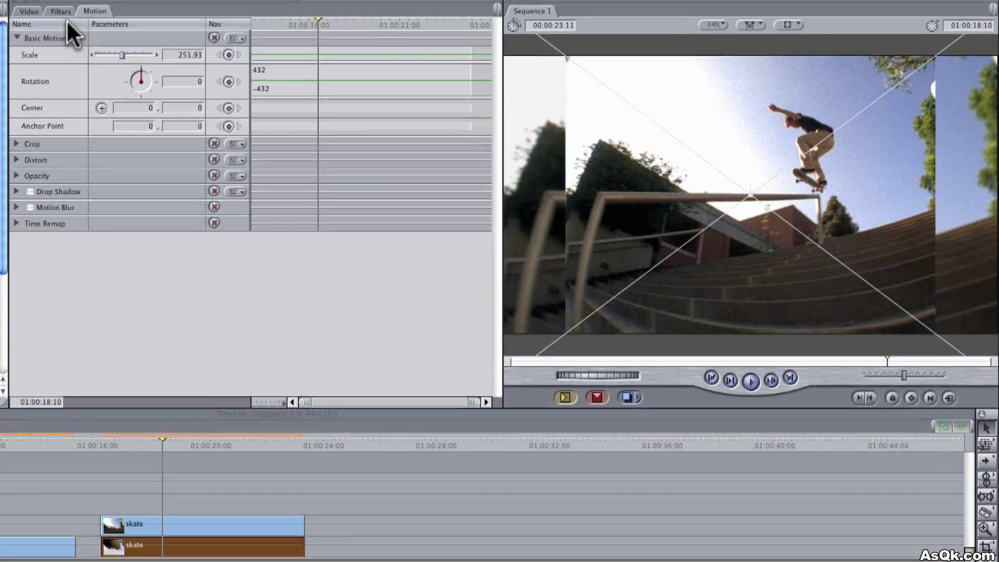
# Raise the Defocus amount to 15 and preview the blurred side fill
pyautogui.click(356, 24)
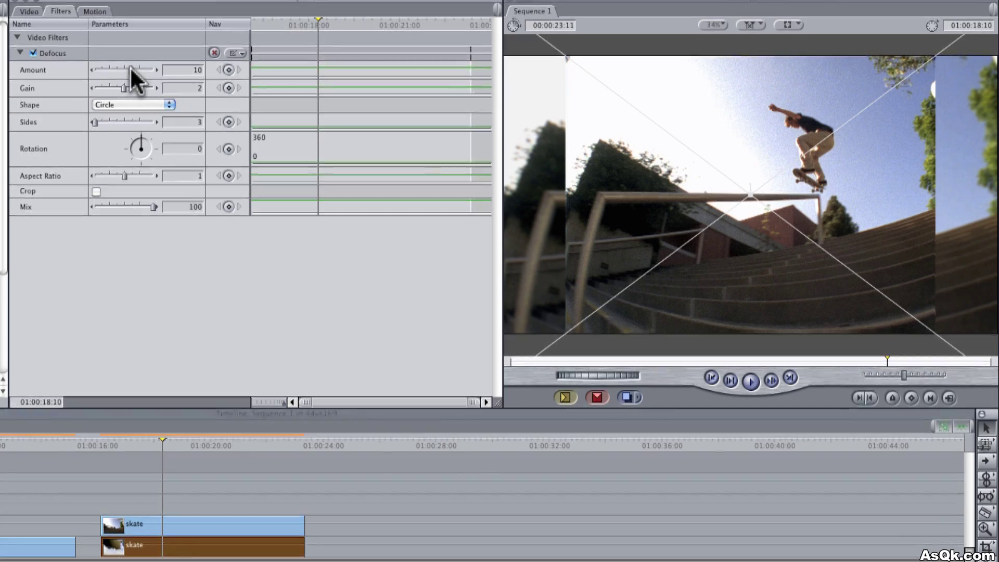
pyautogui.moveTo(131, 68); pyautogui.dragTo(147, 70)
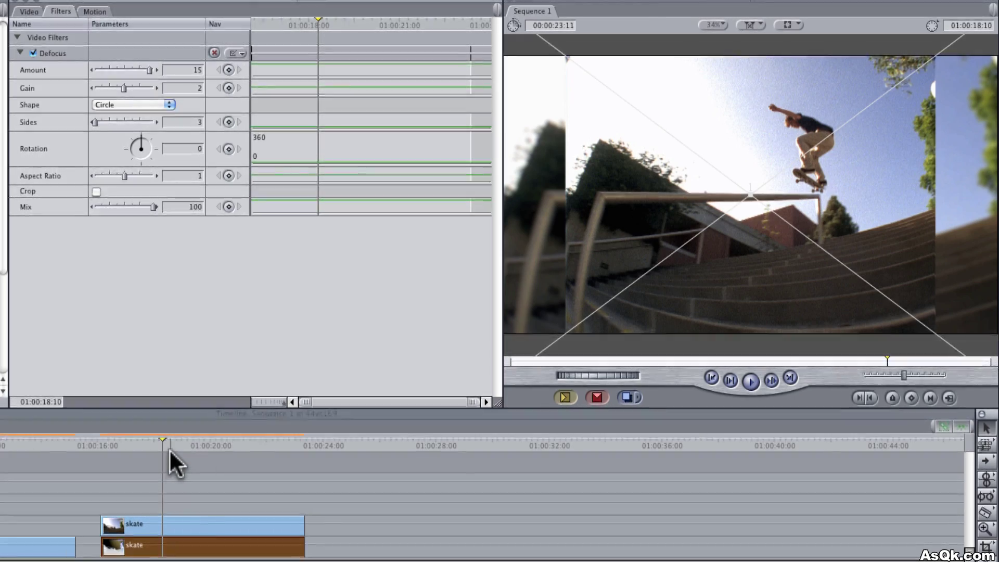
pyautogui.moveTo(170, 446); pyautogui.dragTo(192, 458)
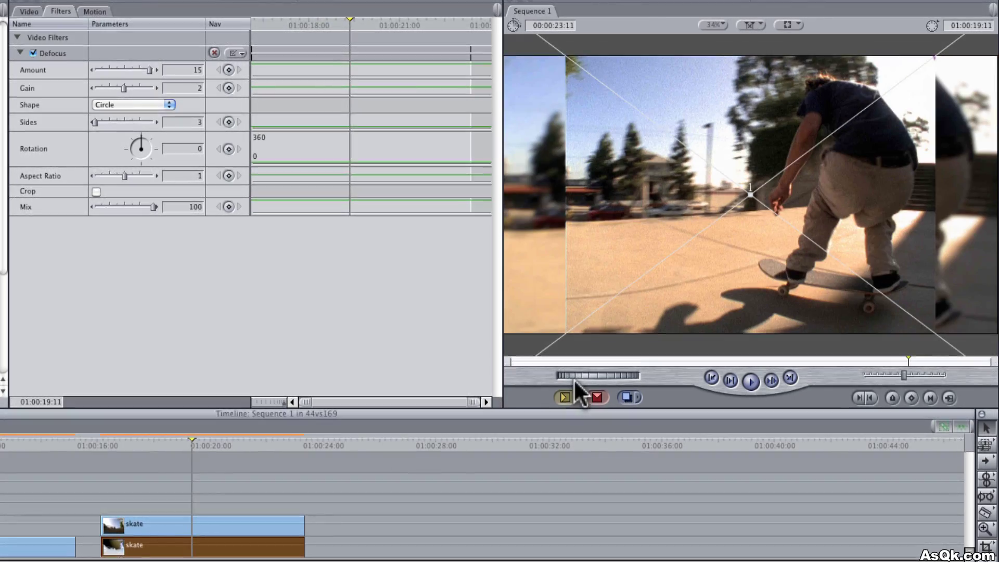
pyautogui.click(854, 458)
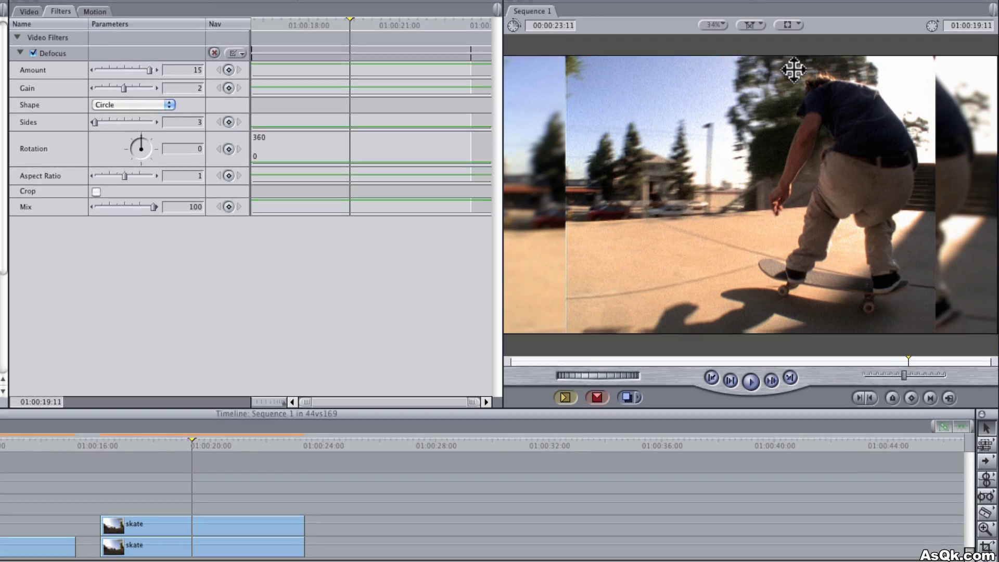
pyautogui.click(788, 25)
pyautogui.click(842, 133)
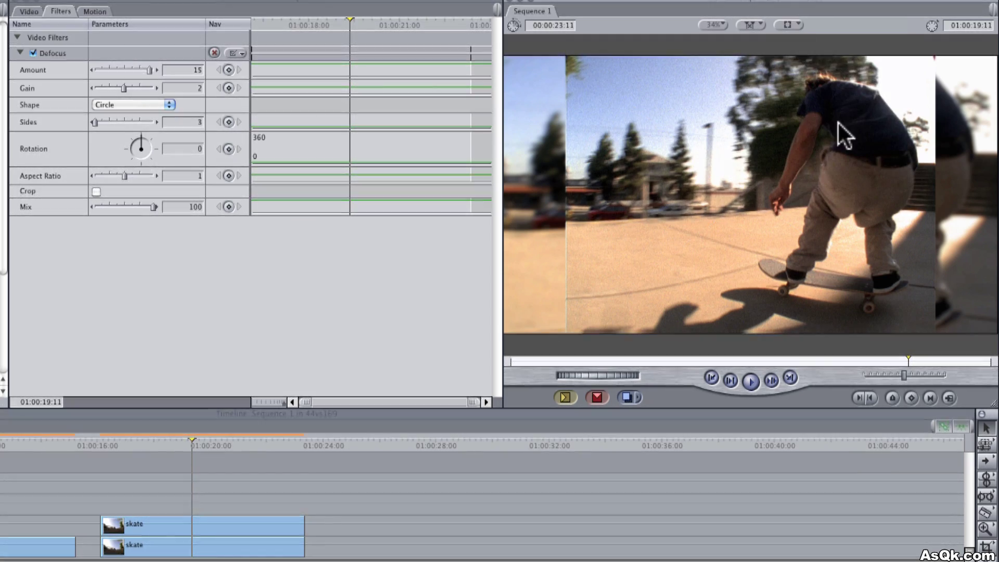